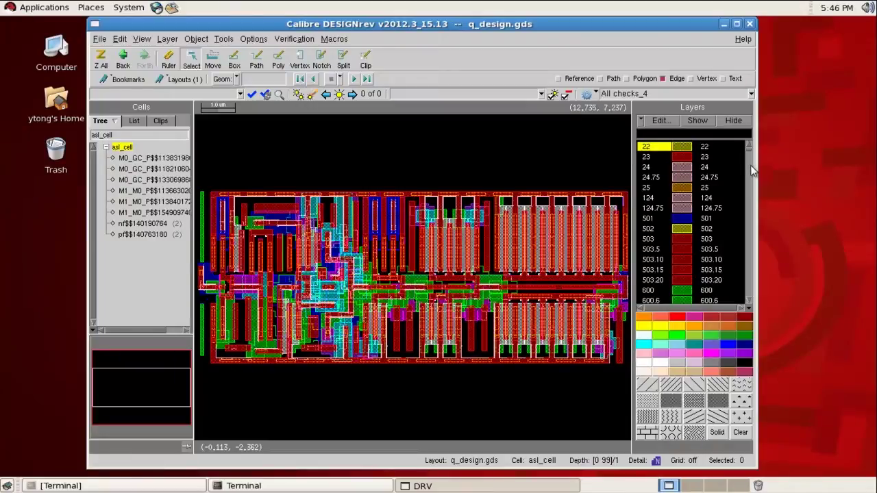
- Show only layers 733 through 733.35 in the layout, hiding all other layers
scroll(749, 170, down, 10)
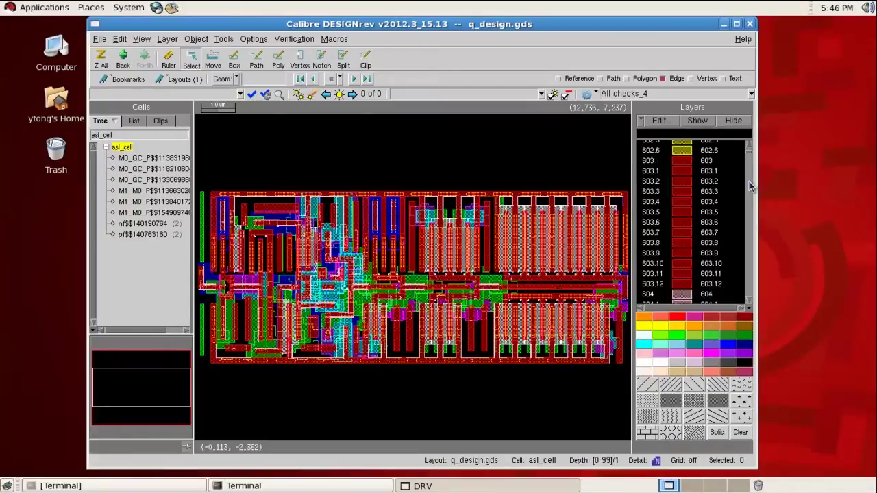
scroll(749, 180, down, 10)
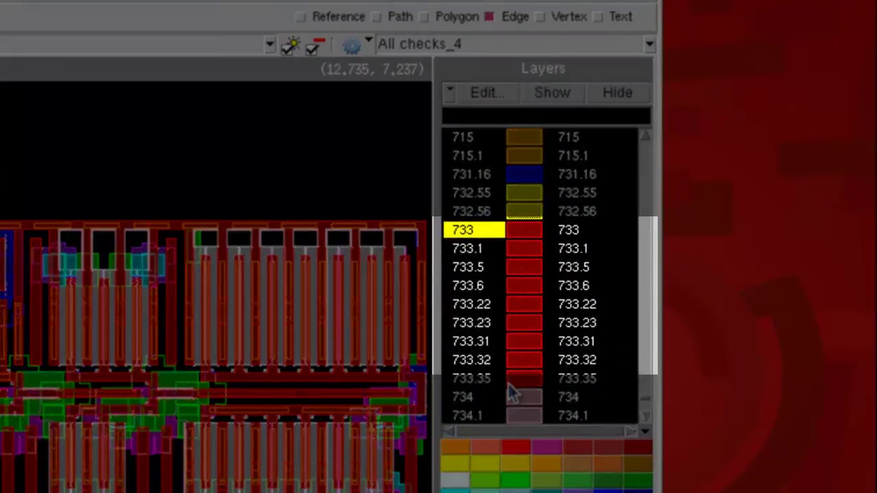
shift+click(507, 385)
right_click(492, 290)
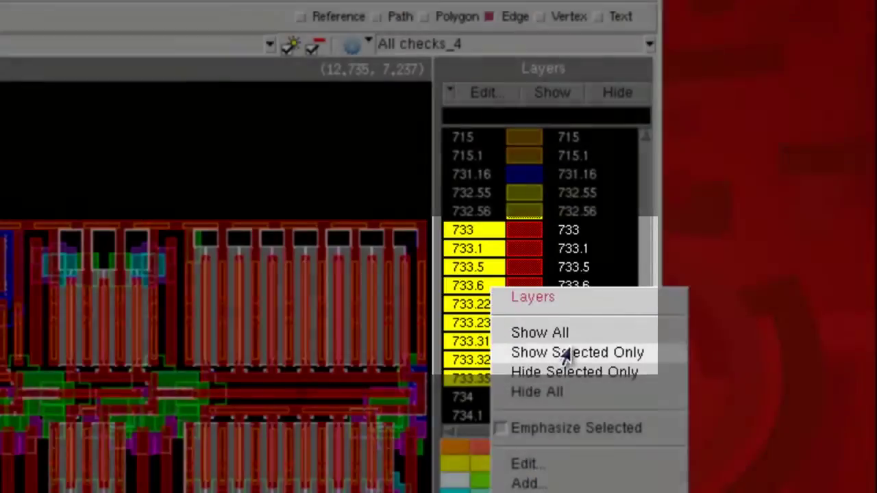
click(571, 353)
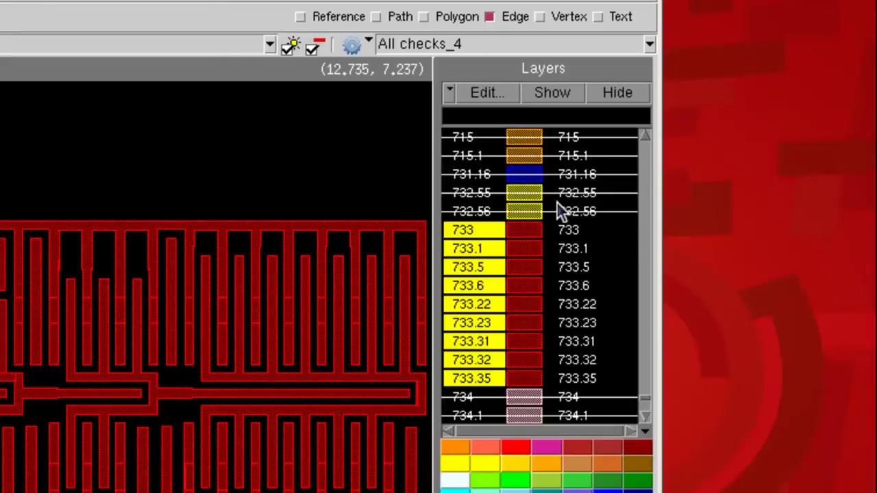
click(601, 96)
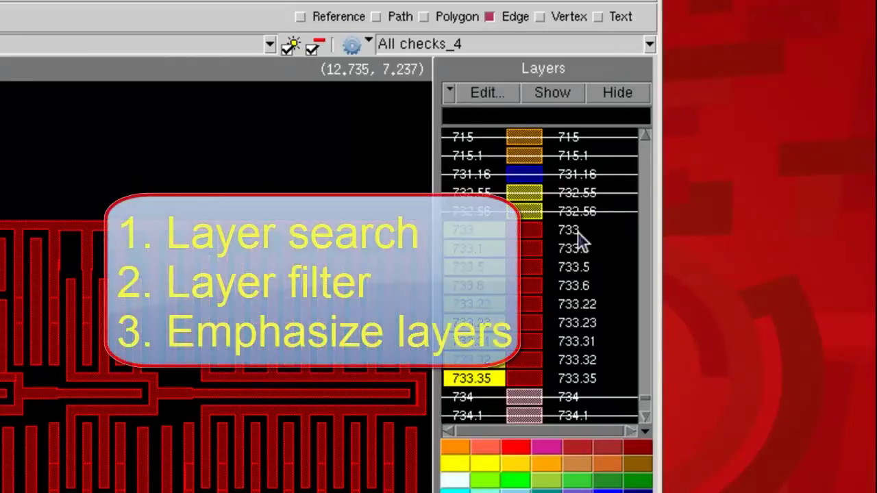
- Search for layer 733 and create a layer filter named connect from layers 733 through 733.35
click(517, 118)
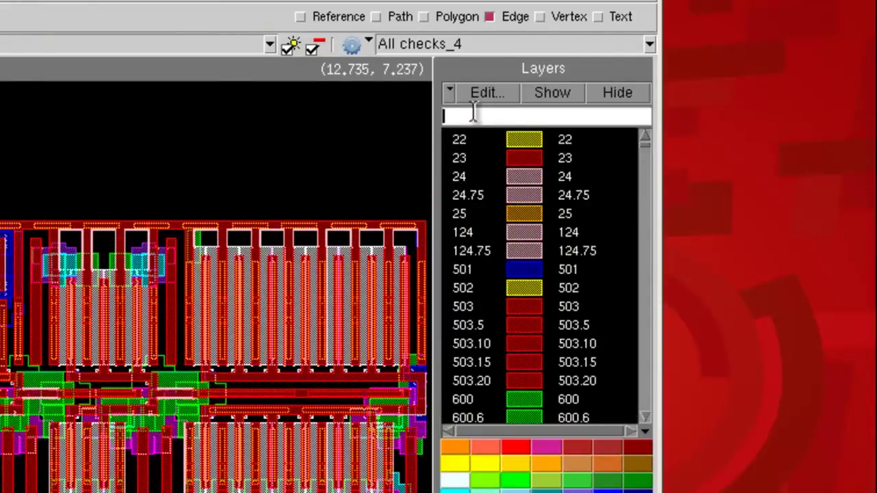
text(733)
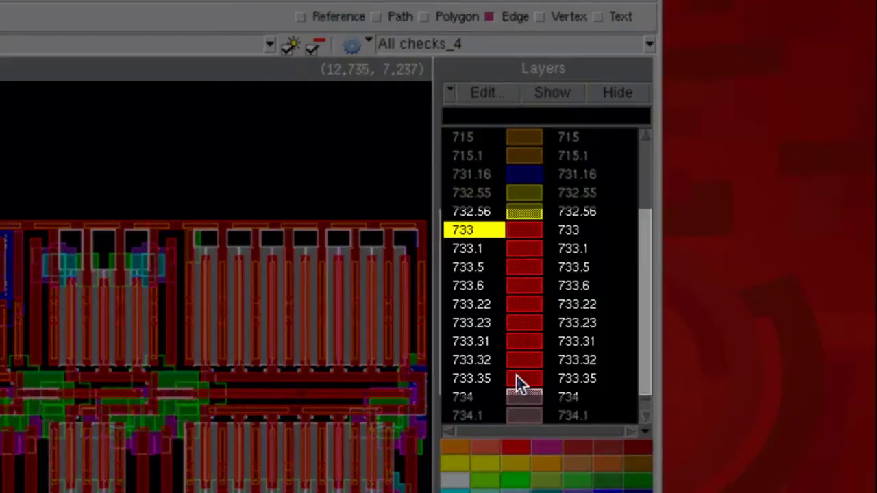
shift+click(516, 374)
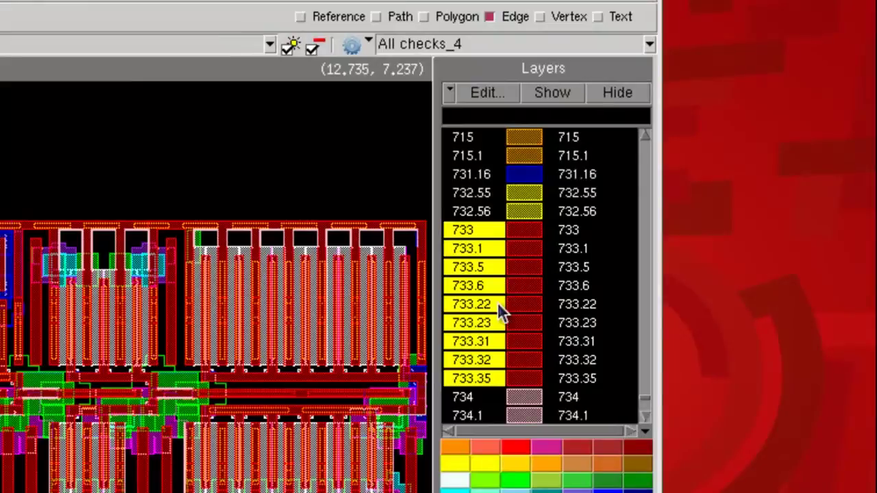
right_click(498, 301)
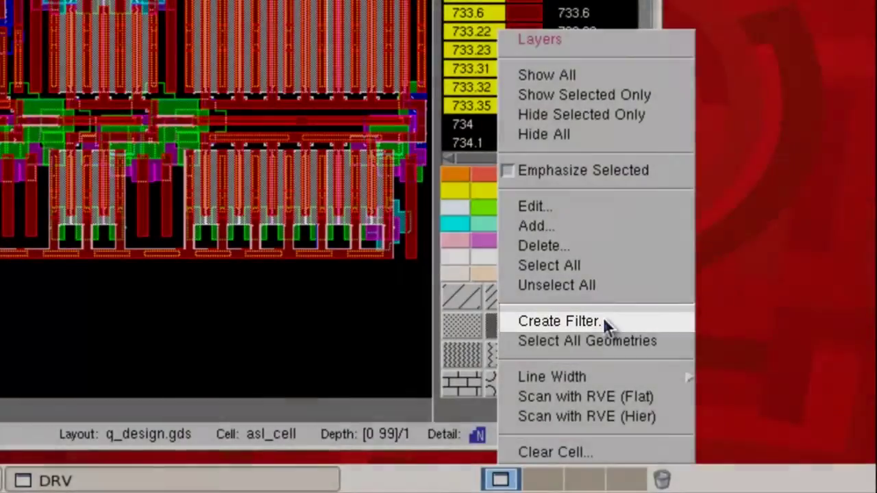
click(607, 325)
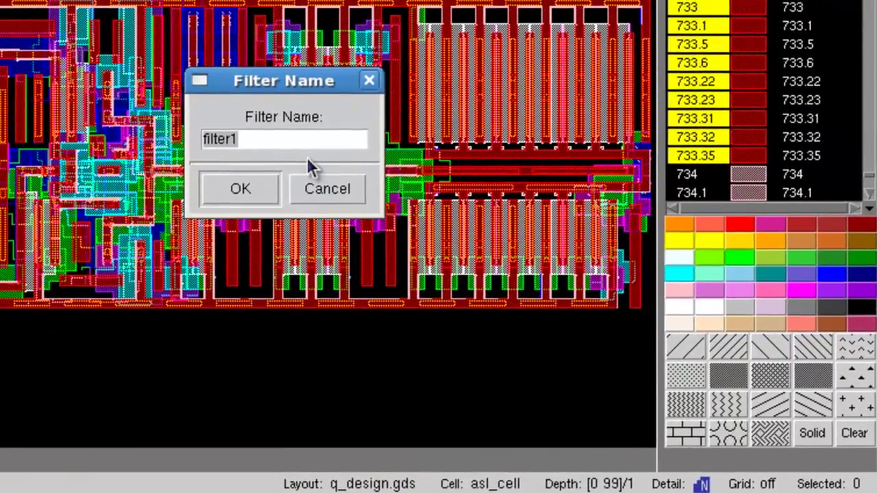
text(conne)
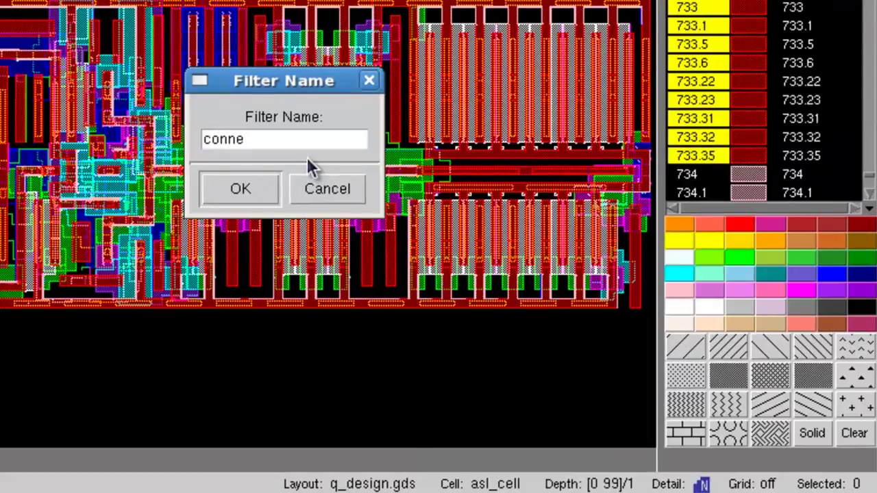
text(ct)
key(Return)
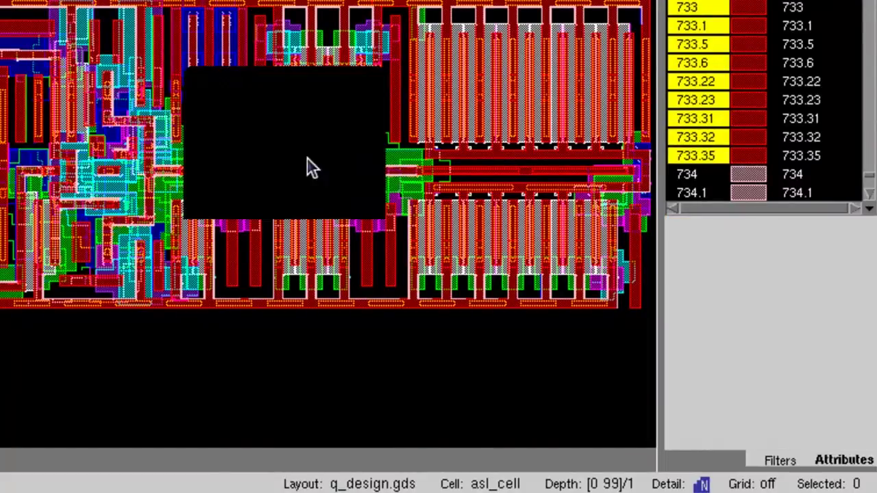
- View the layout through the connect filter and switch back to All Layers
click(706, 231)
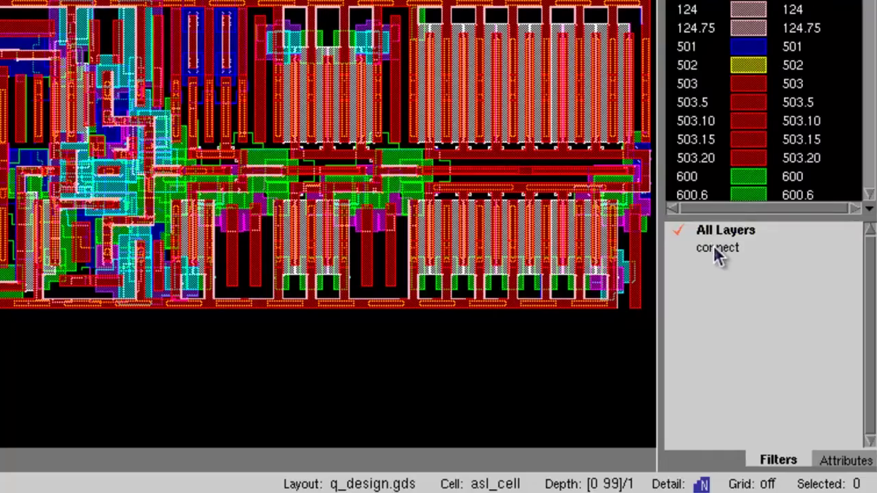
click(716, 250)
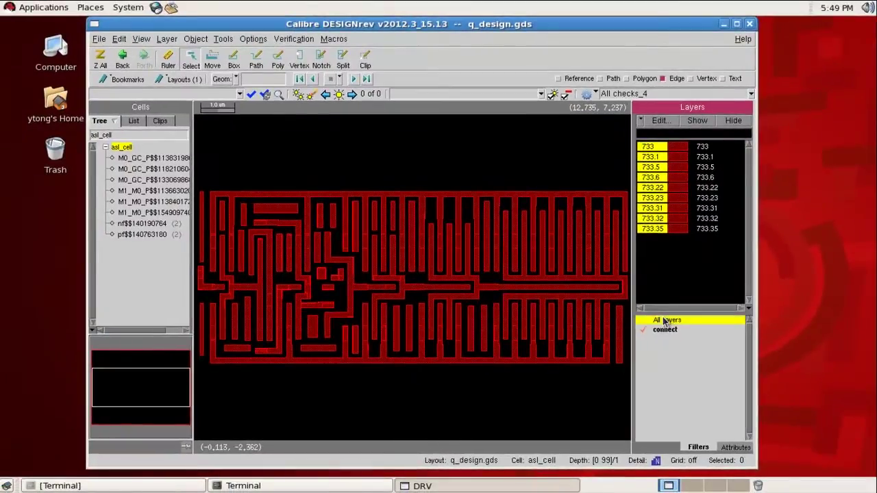
click(664, 321)
- Create a layer filter named marker from layers 640 through 640.12
scroll(675, 274, down, 10)
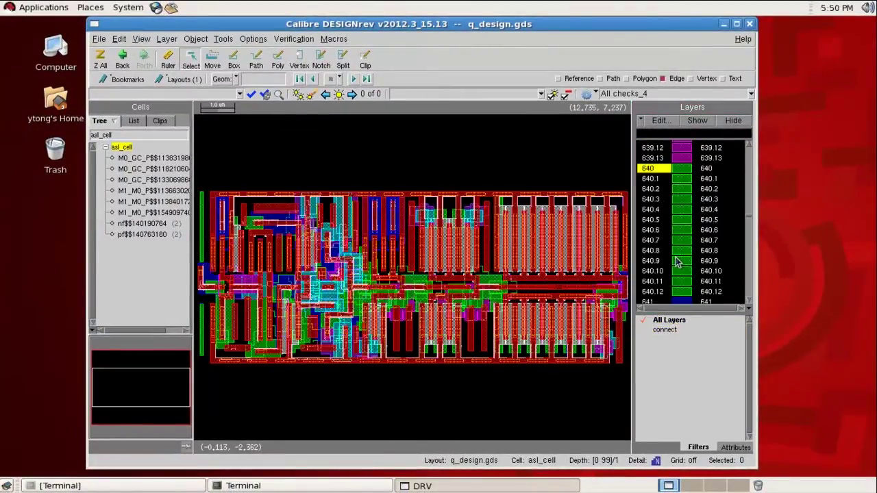
shift+click(672, 290)
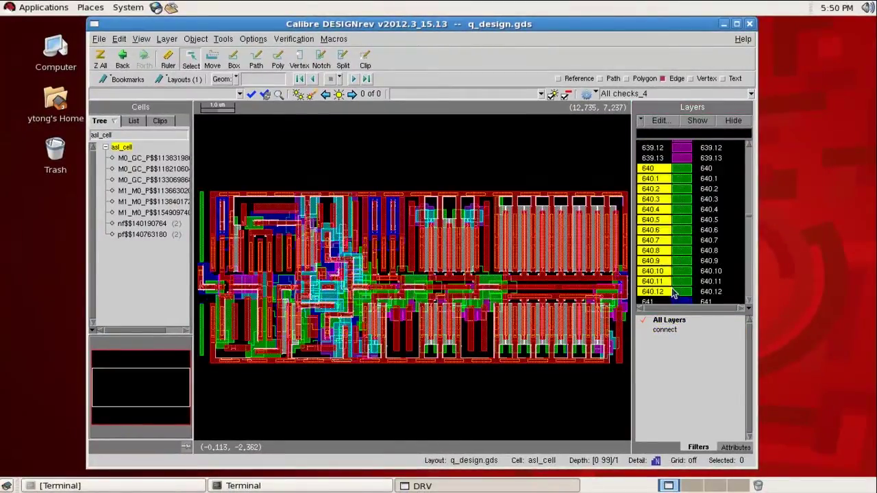
right_click(672, 288)
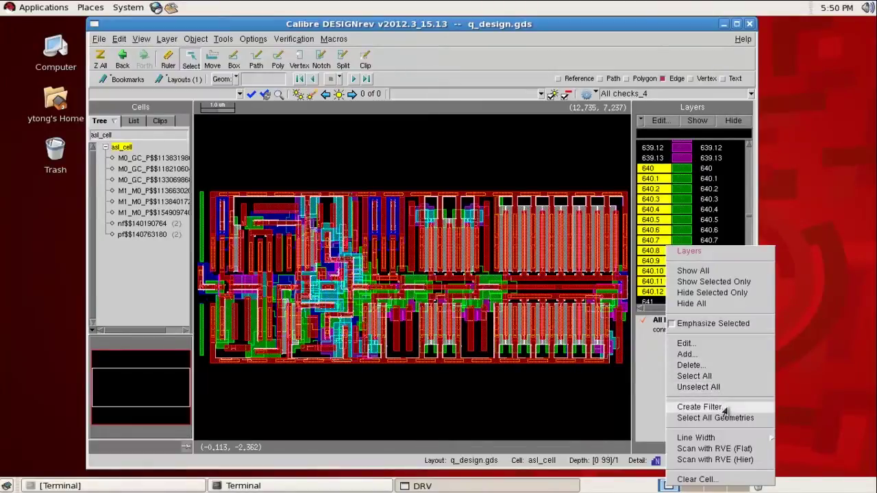
click(699, 407)
text(marker)
key(Return)
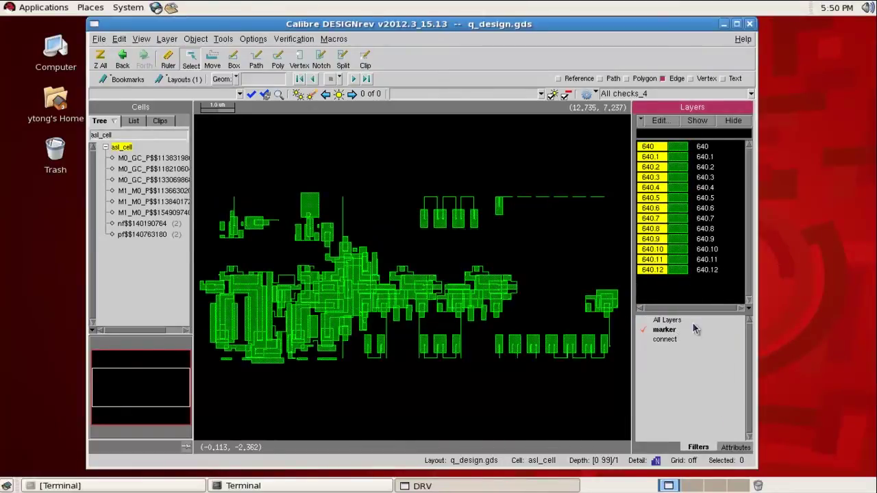
- Save the layer properties as q_design.gds.layerprops in /scratch1/demo/layouts/
click(167, 40)
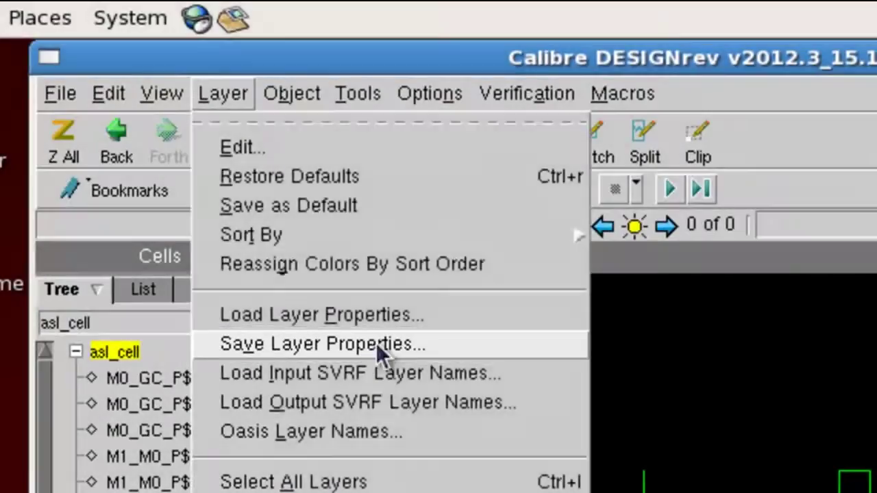
click(376, 342)
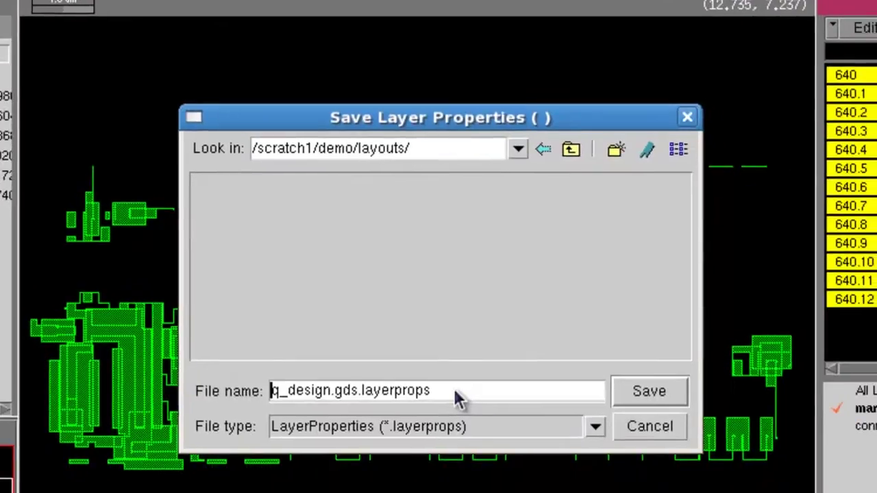
click(673, 398)
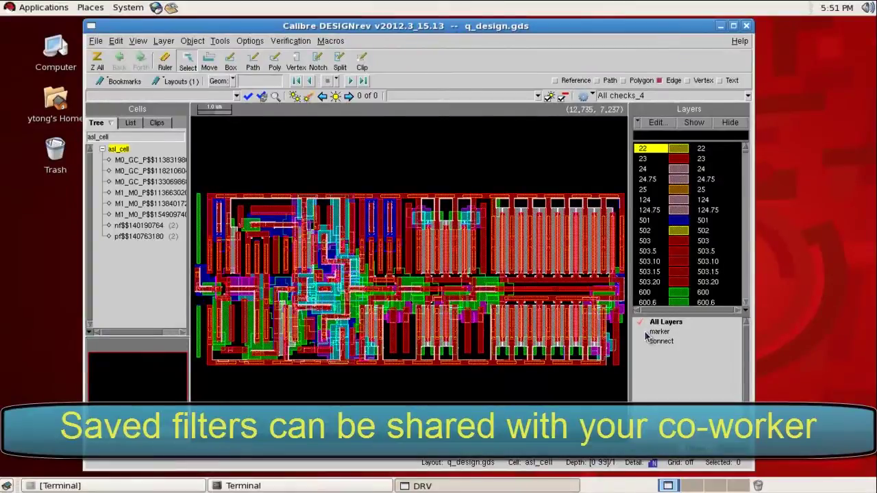
- Enable both the marker and connect filters so their layers display together
click(659, 332)
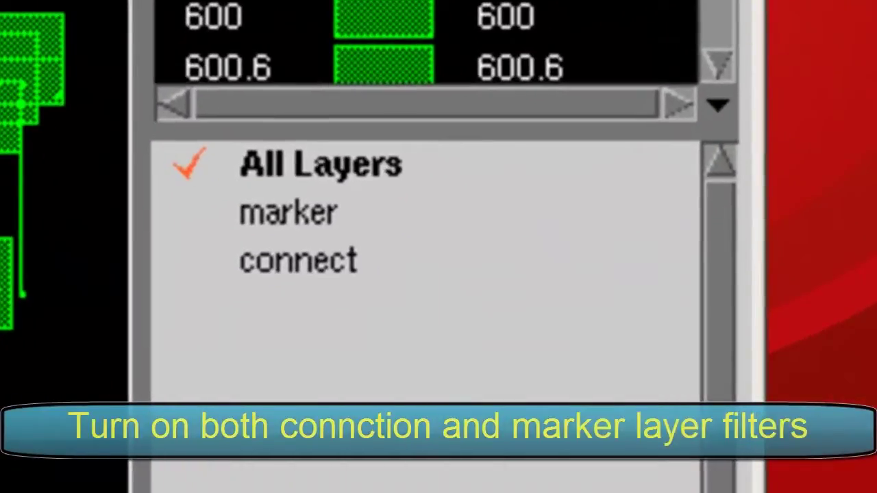
click(189, 212)
click(199, 259)
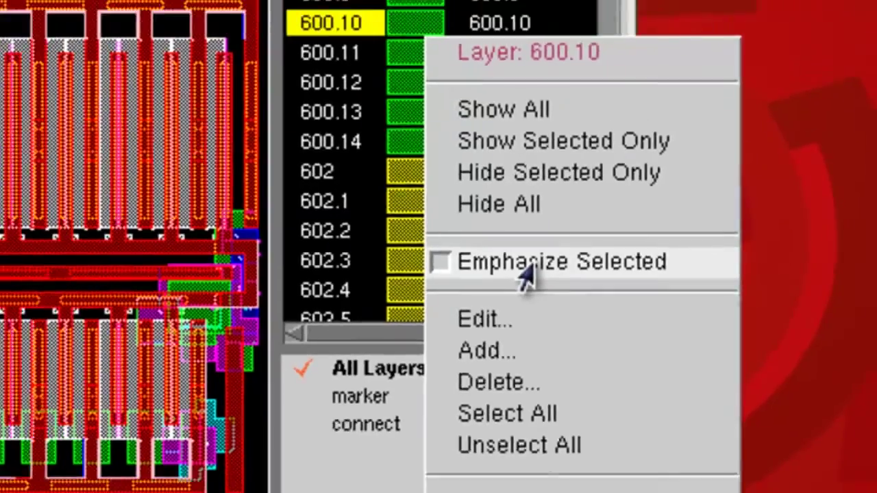
- Turn on Emphasize Selected for layer 600.10 and move the emphasis to other individual layers such as 640.6
click(471, 273)
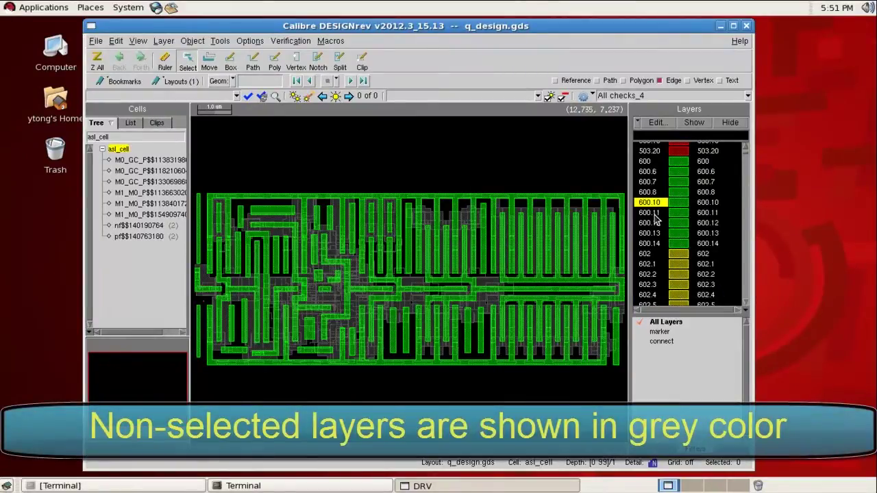
click(660, 244)
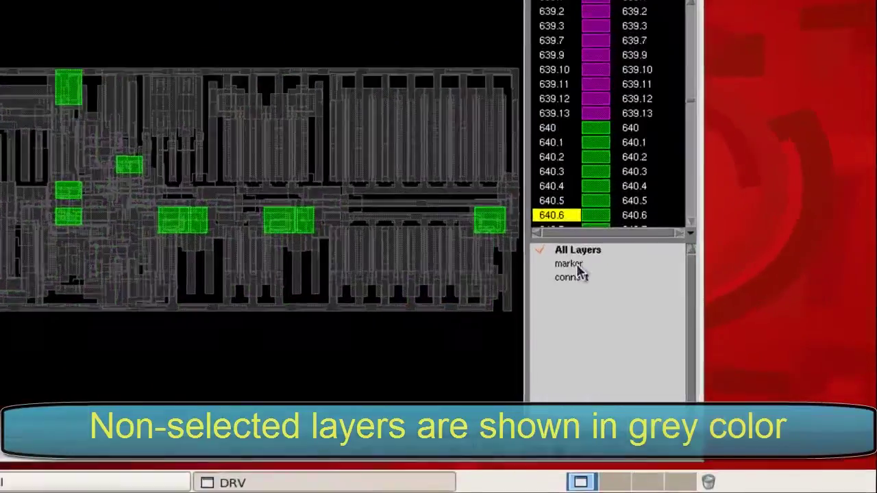
- Emphasize the marker filter's layers and the connect filter's layers in turn by selecting each filter's layers
right_click(661, 333)
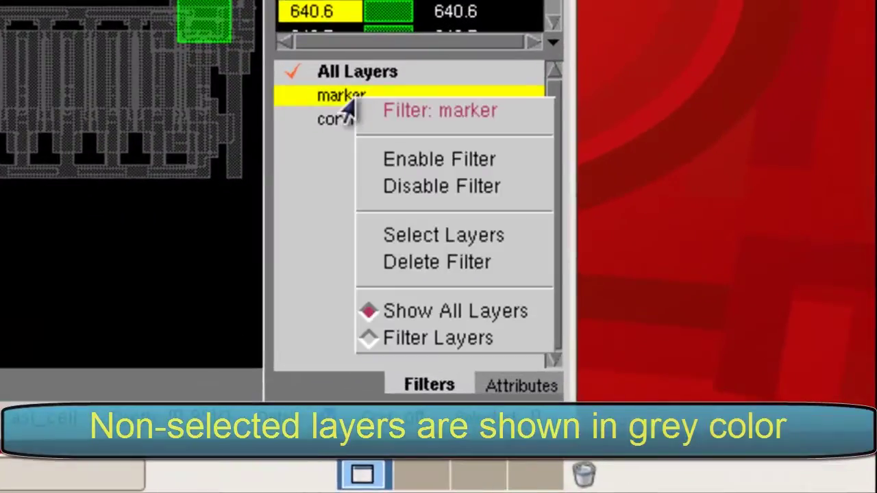
click(455, 235)
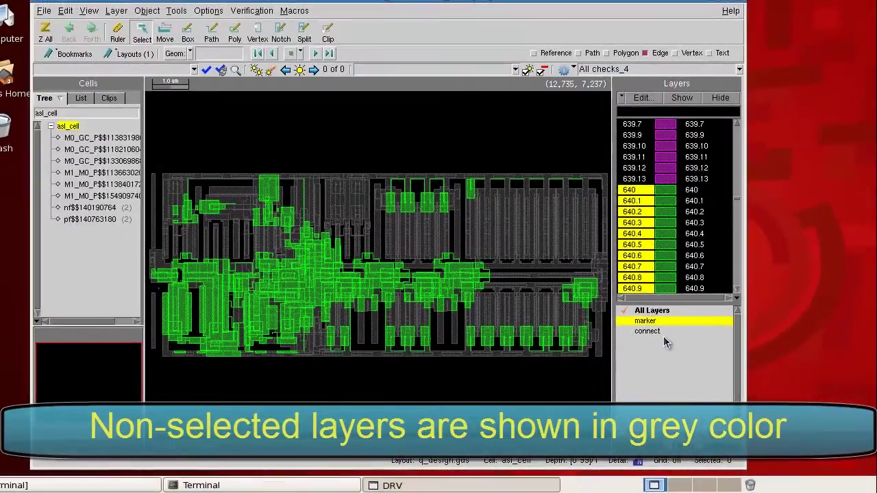
right_click(366, 122)
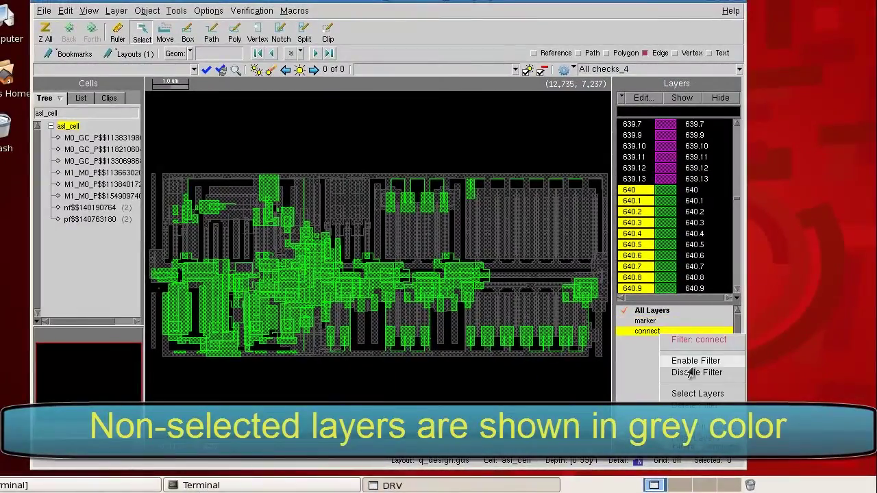
click(710, 393)
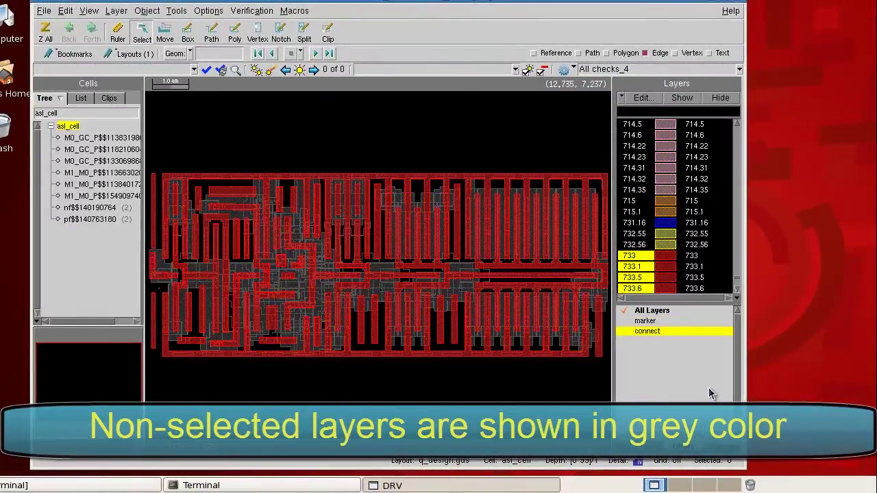